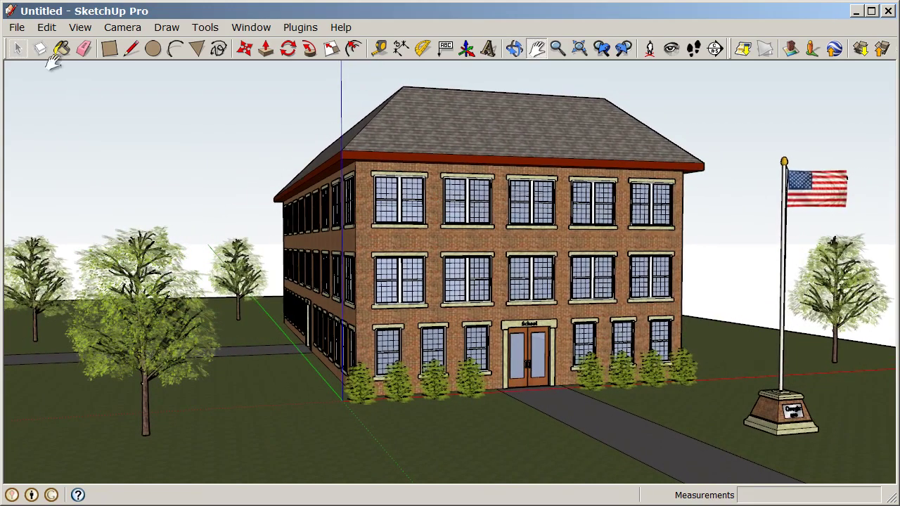
- Export the current schoolhouse view as a 2D graphic JPEG named Schoolhouse, accepting the JPG options
left_click(17, 28)
mouse_move(50, 260)
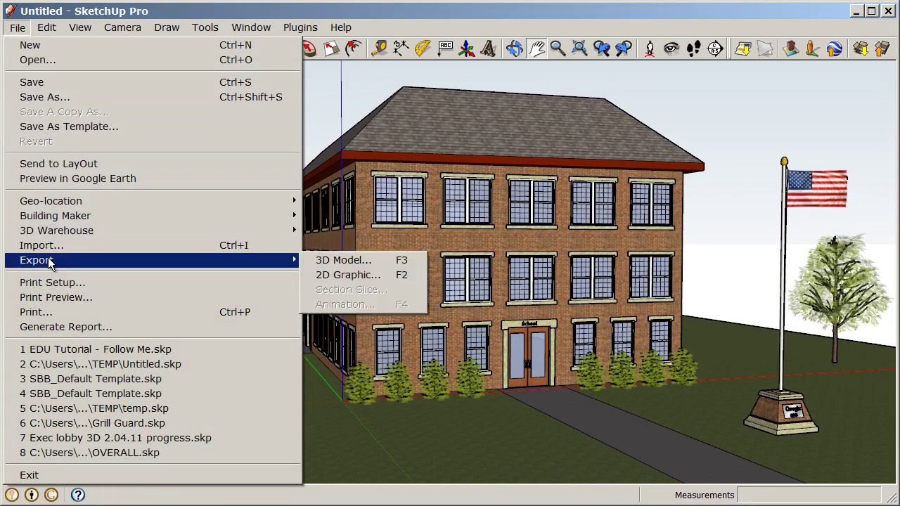
left_click(395, 281)
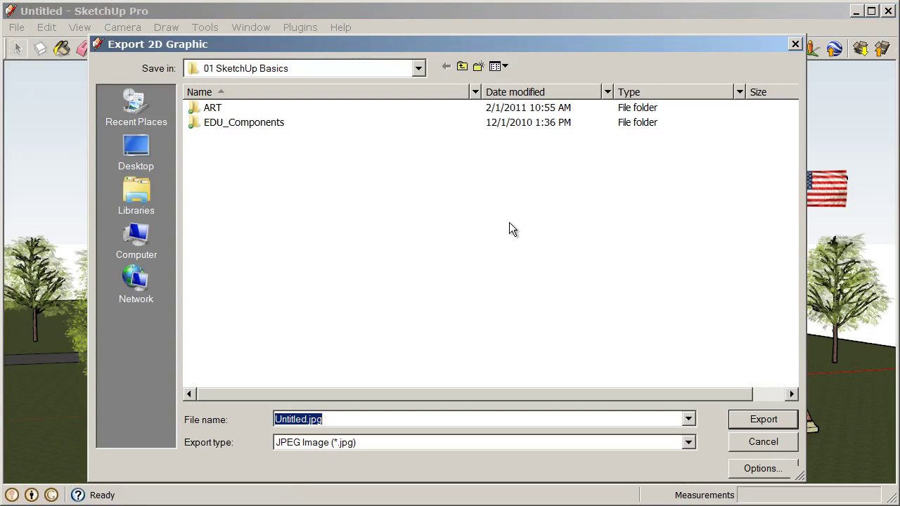
type("Schoolhouse")
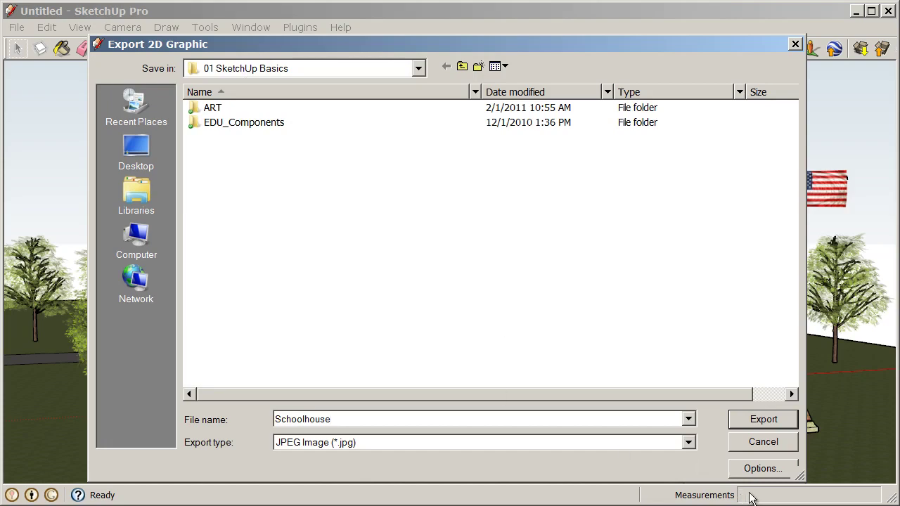
left_click(760, 471)
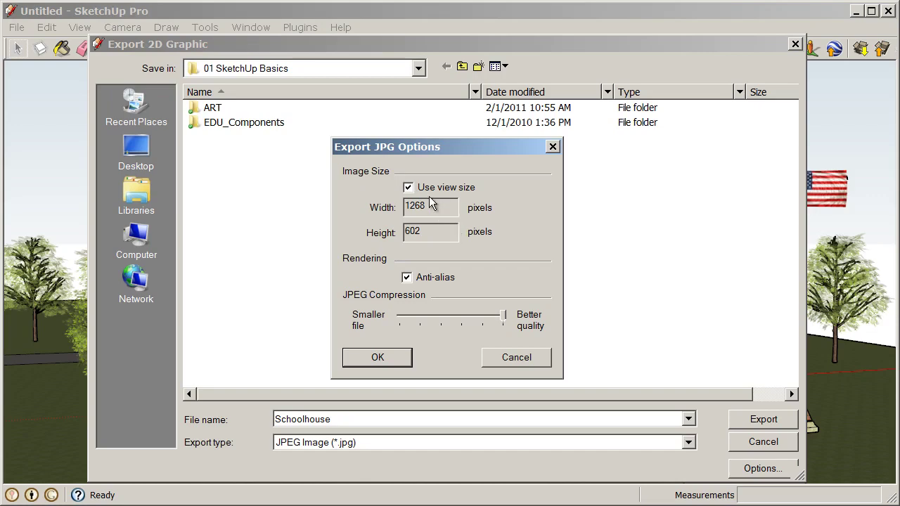
left_click(395, 360)
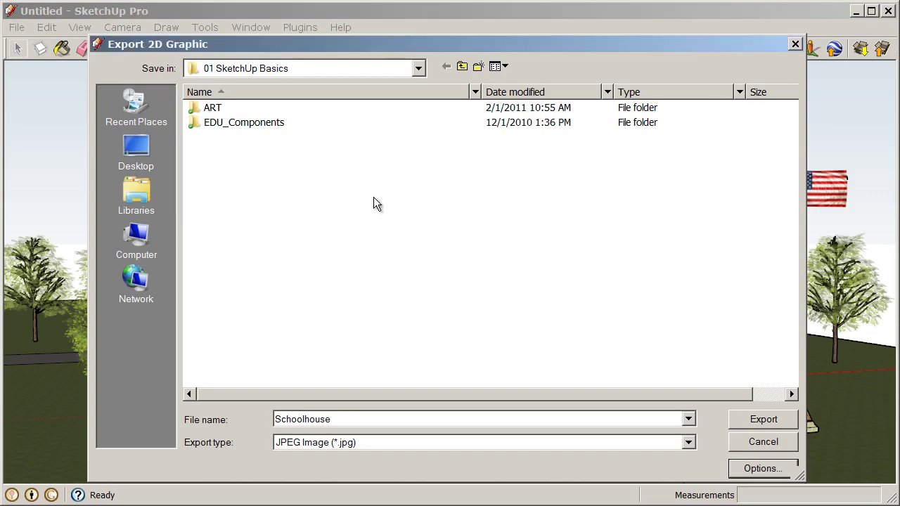
left_click(764, 420)
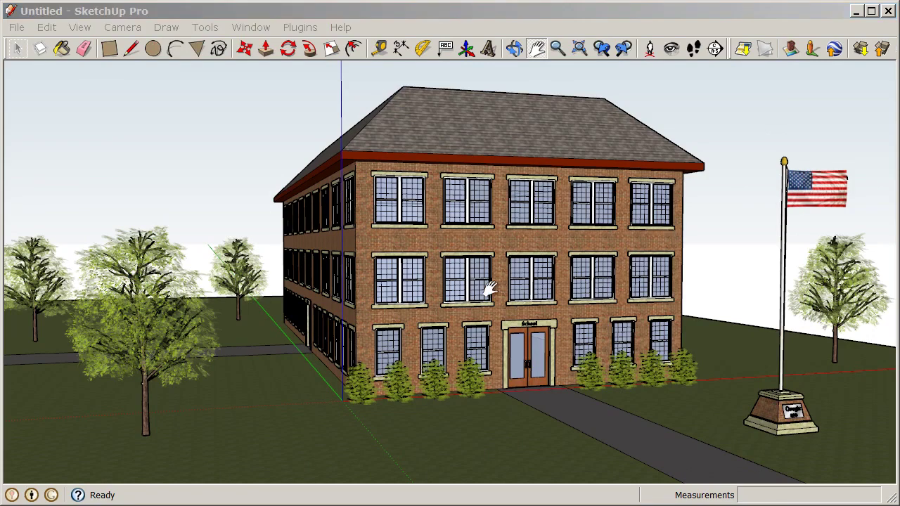
- Open and resize the Scenes manager, then save the front-on view as Scene 1
mouse_move(562, 268)
middle_mouse_down()
mouse_move(636, 241)
mouse_move(568, 278)
mouse_move(576, 265)
middle_mouse_up()
left_click(253, 27)
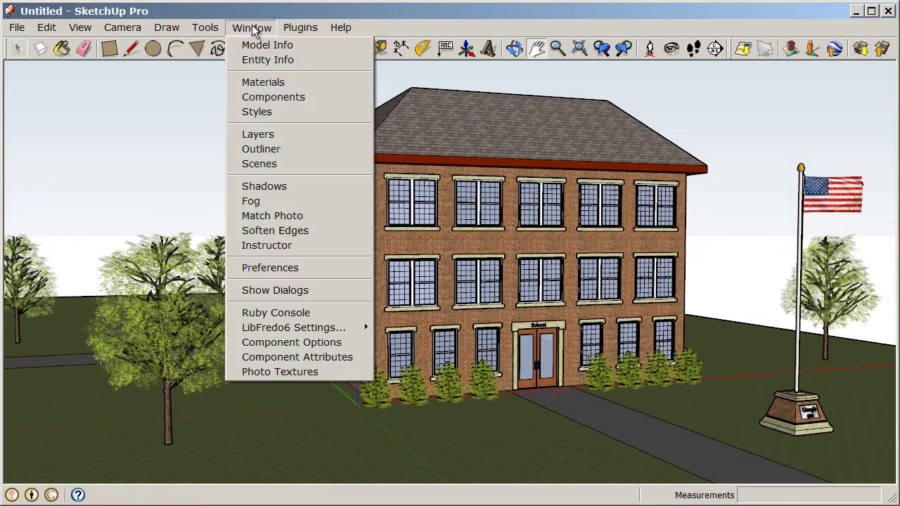
left_click(300, 164)
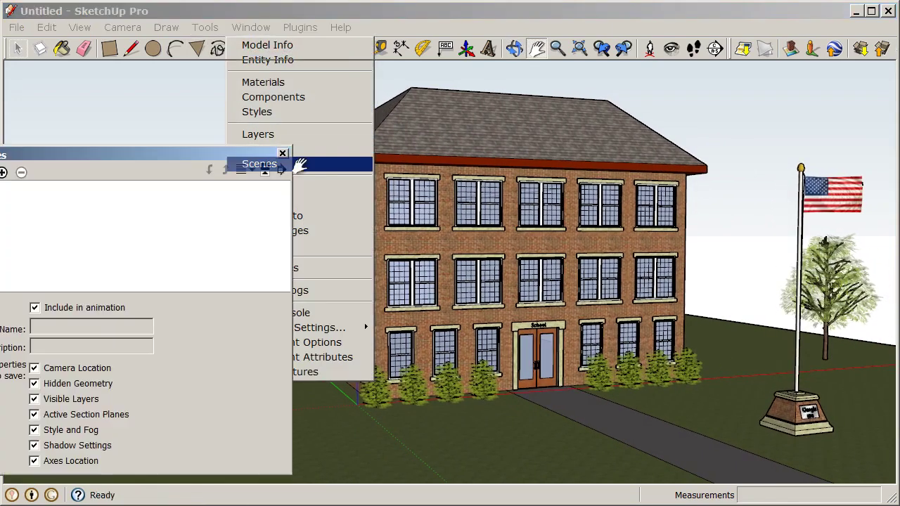
left_click_drag(149, 156, 194, 83)
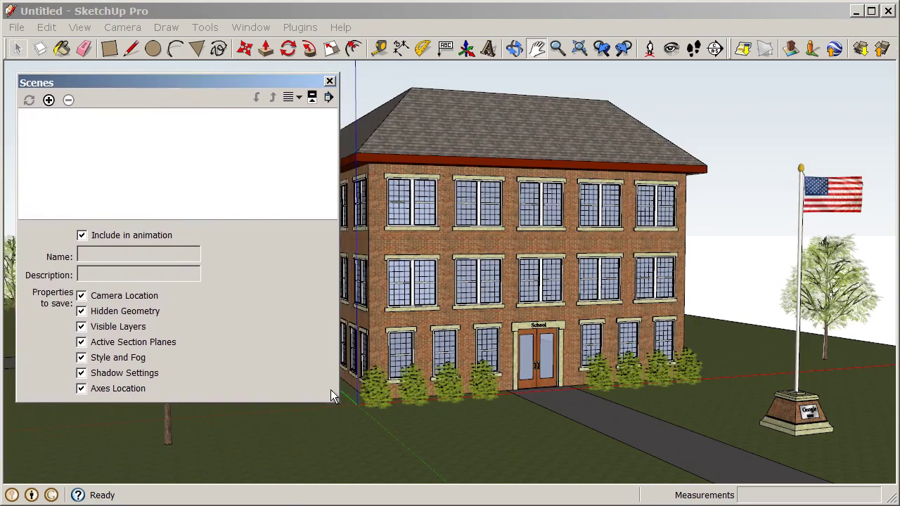
left_click_drag(337, 401, 274, 402)
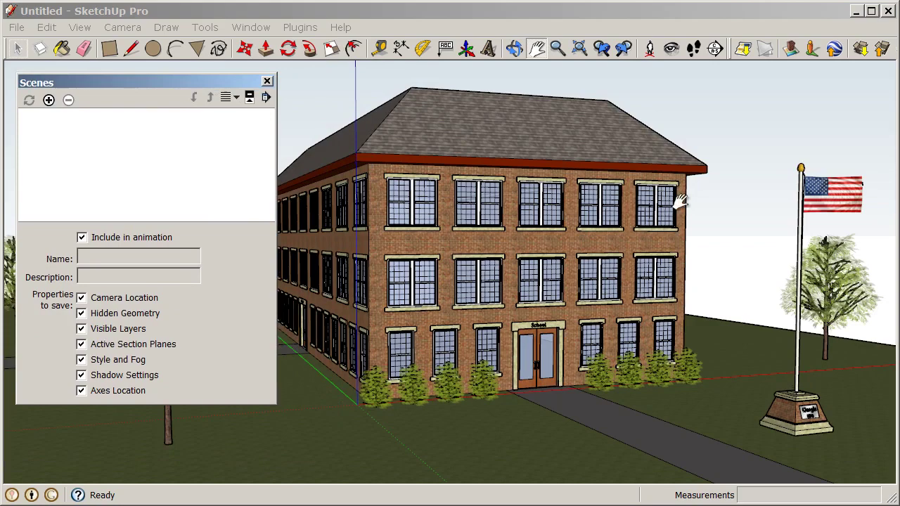
left_click(49, 100)
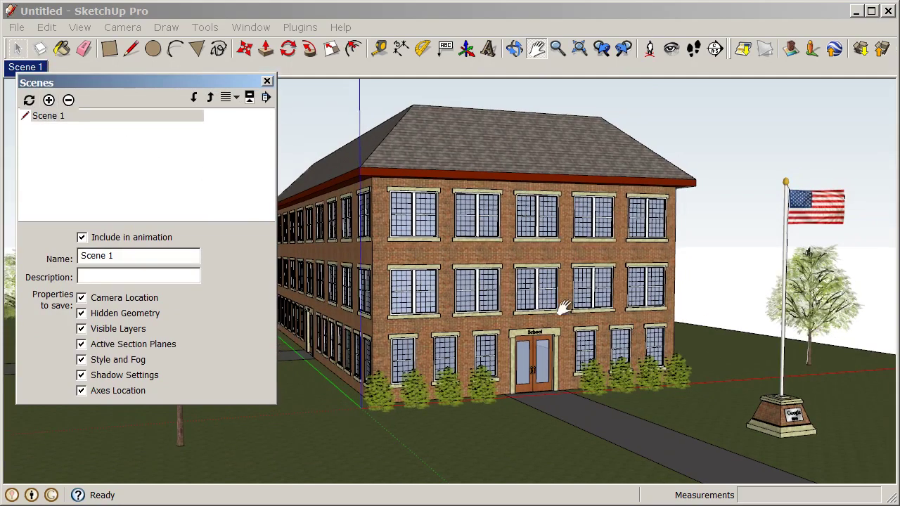
- Save a flagpole-in-front view as Scene 2, then preview switching between both scenes
middle_click_drag(359, 262, 571, 282)
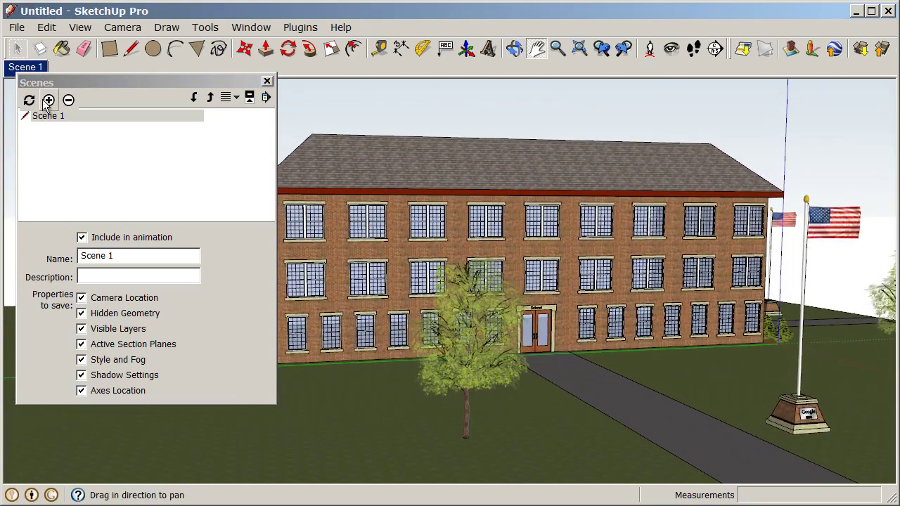
left_click(49, 100)
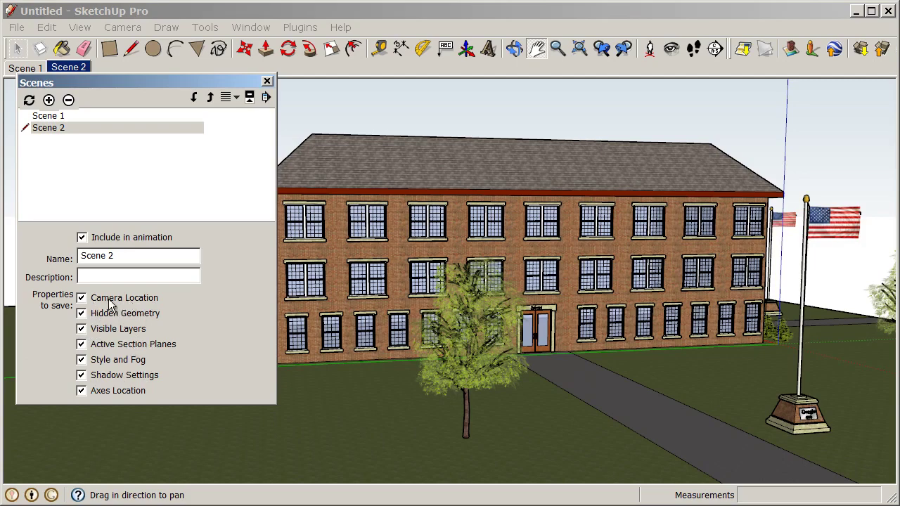
left_click_drag(90, 80, 90, 93)
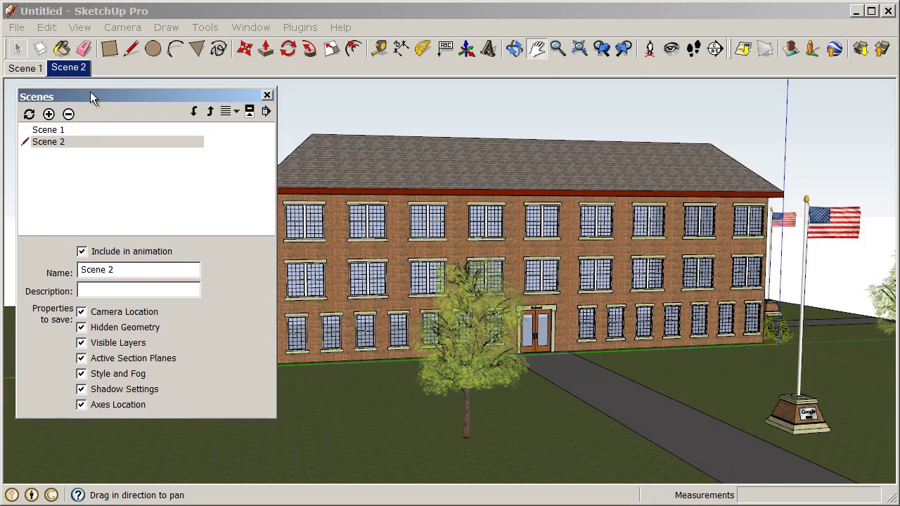
left_click(25, 68)
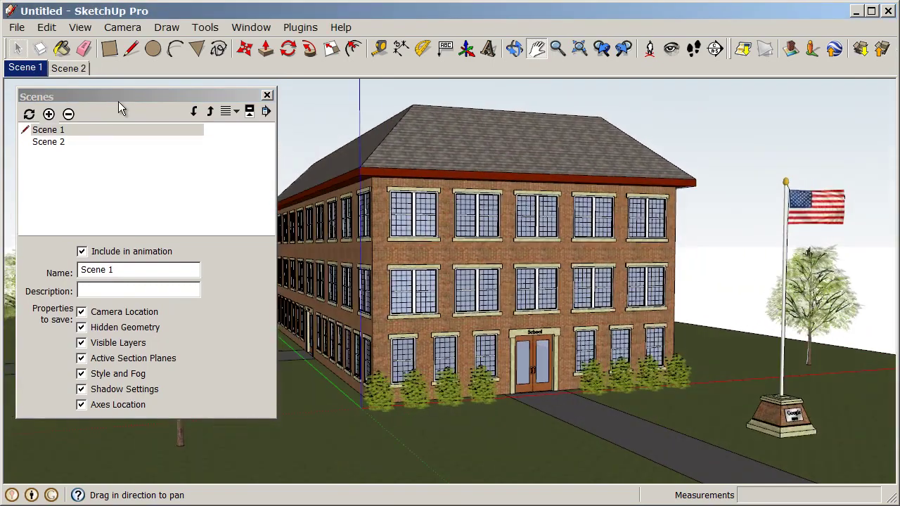
left_click(76, 69)
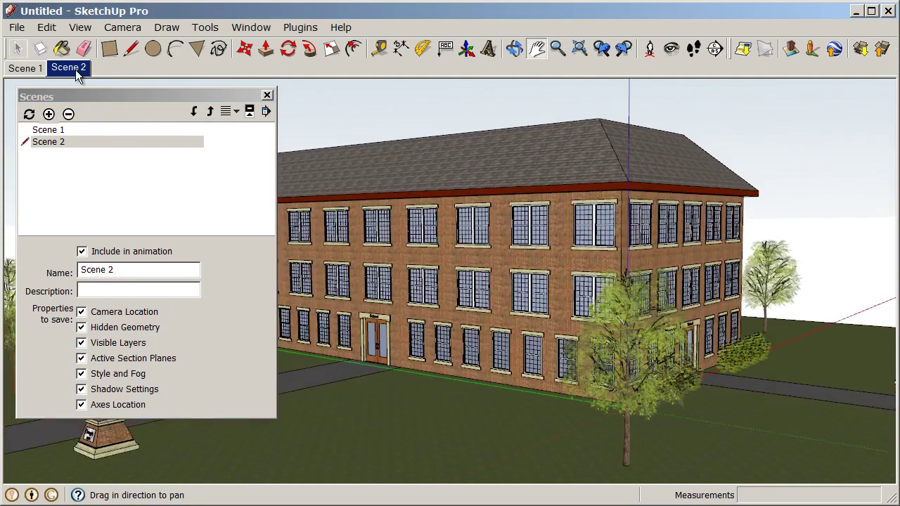
left_click(34, 72)
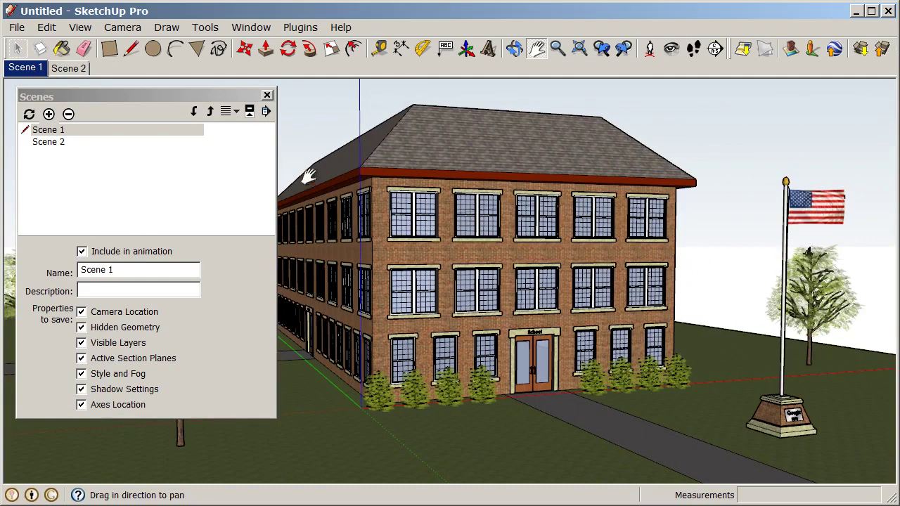
- Raise the Model Info Animation scene transition from 1.5 to 4 seconds, then preview Scene 2
left_click(261, 29)
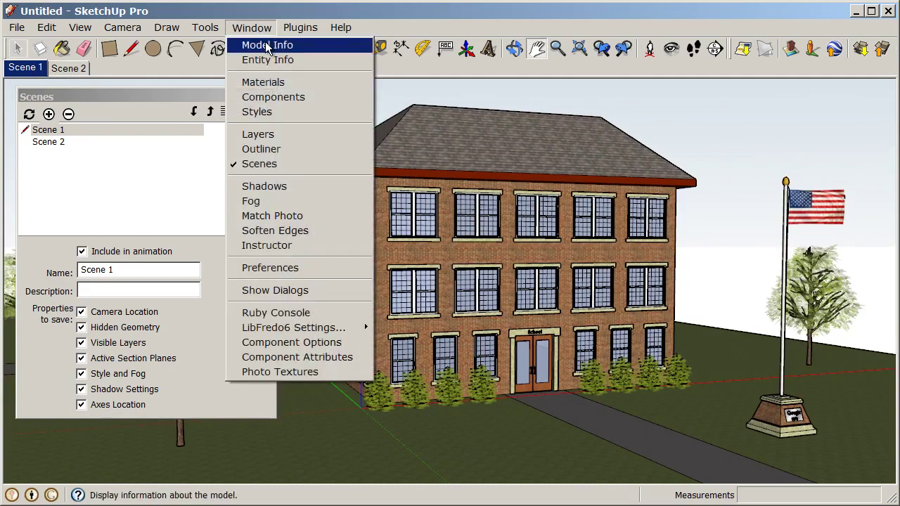
left_click(267, 47)
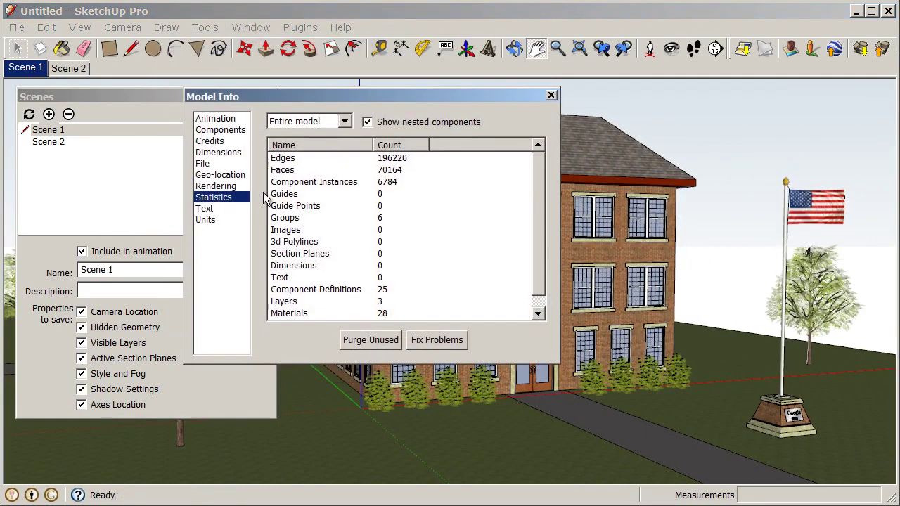
left_click(215, 120)
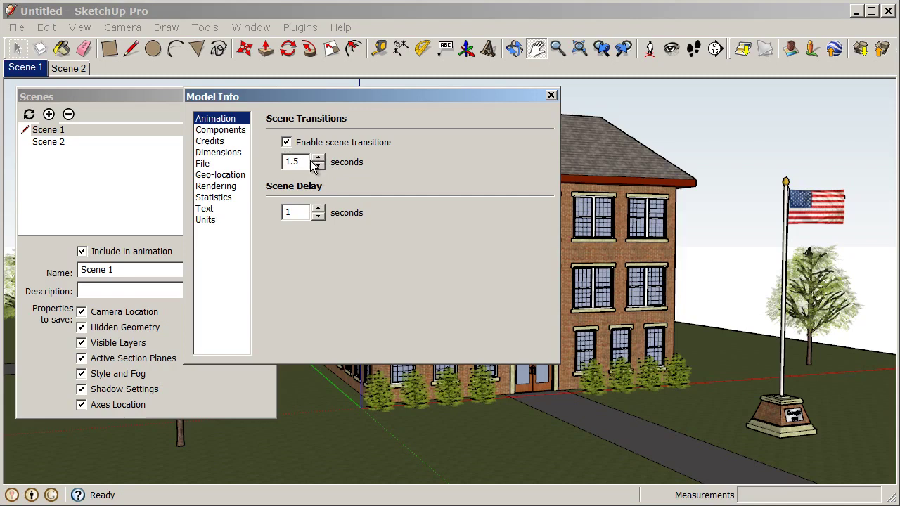
left_click_drag(309, 162, 287, 163)
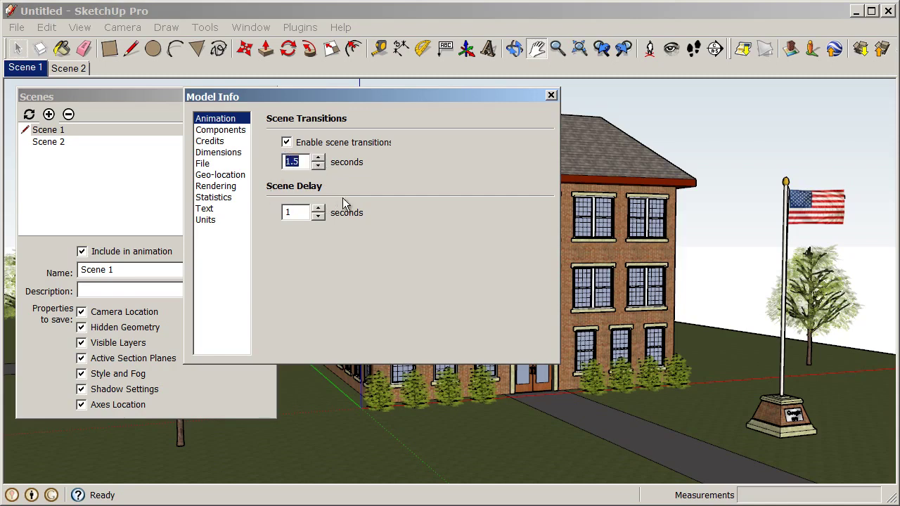
left_click(319, 159)
left_click(319, 158)
left_click(319, 158)
left_click(551, 96)
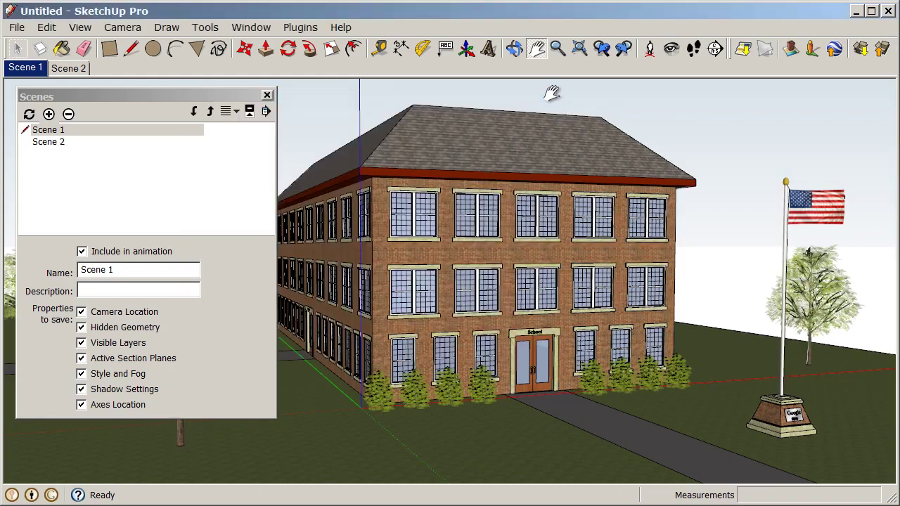
left_click(70, 69)
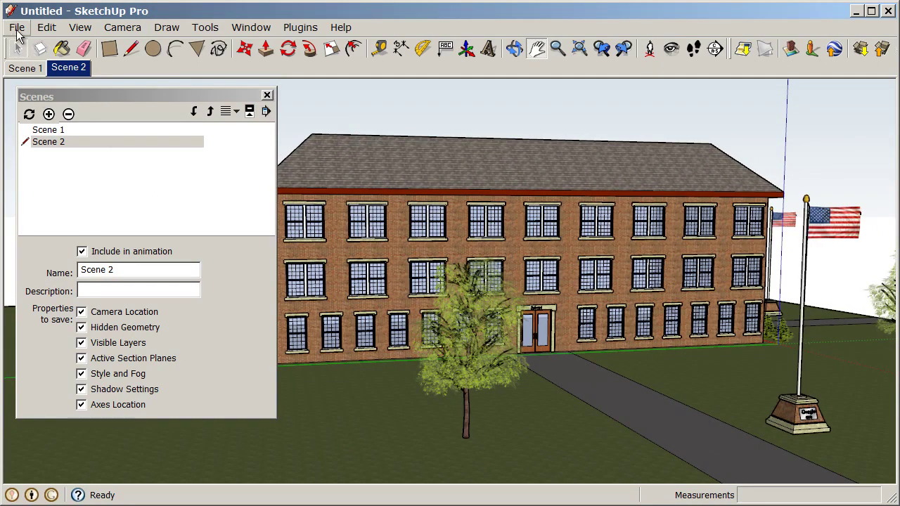
- Start an animation export from the File menu and accept its export settings
left_click(17, 29)
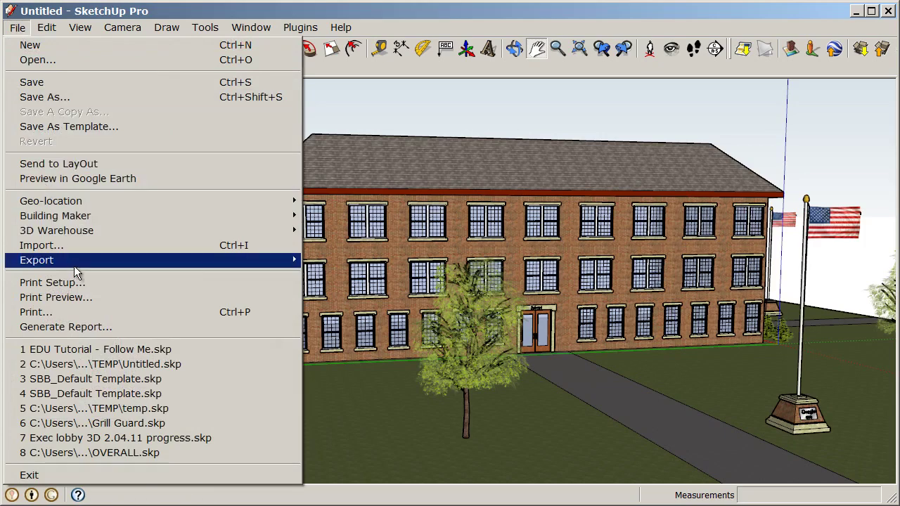
mouse_move(74, 264)
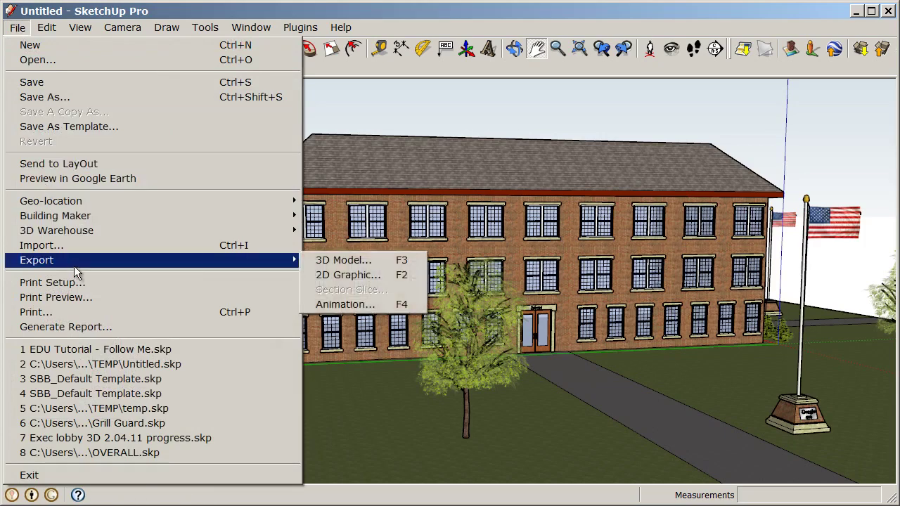
left_click(413, 307)
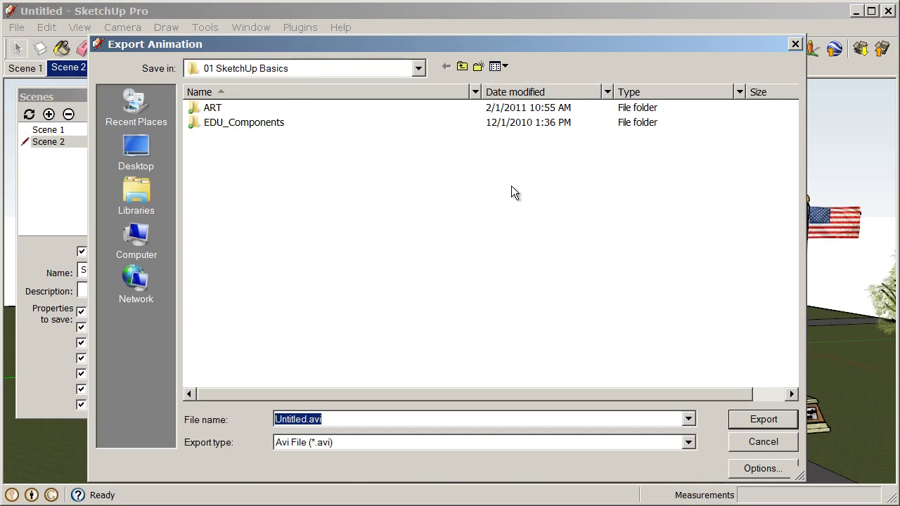
left_click(761, 469)
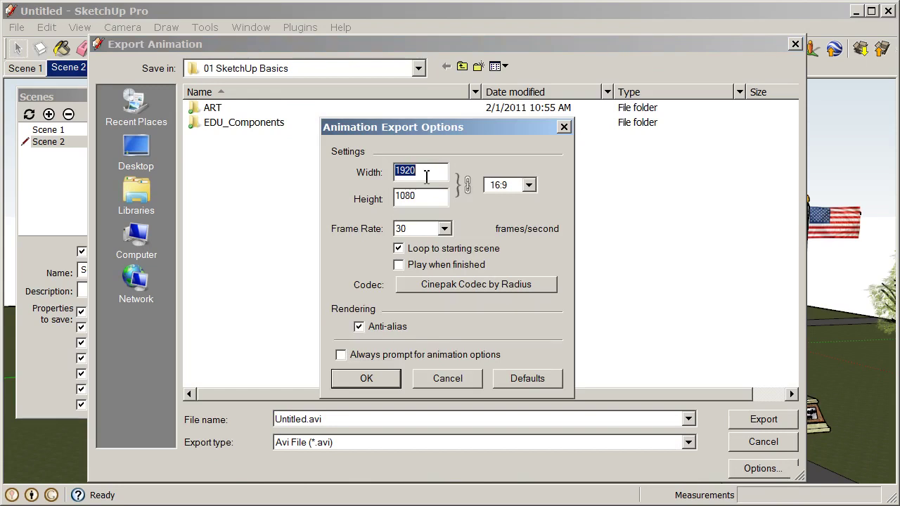
left_click(387, 379)
- Name the animation Schoolhouse, set the file type to Avi File (*.avi), and export it
left_click(405, 419)
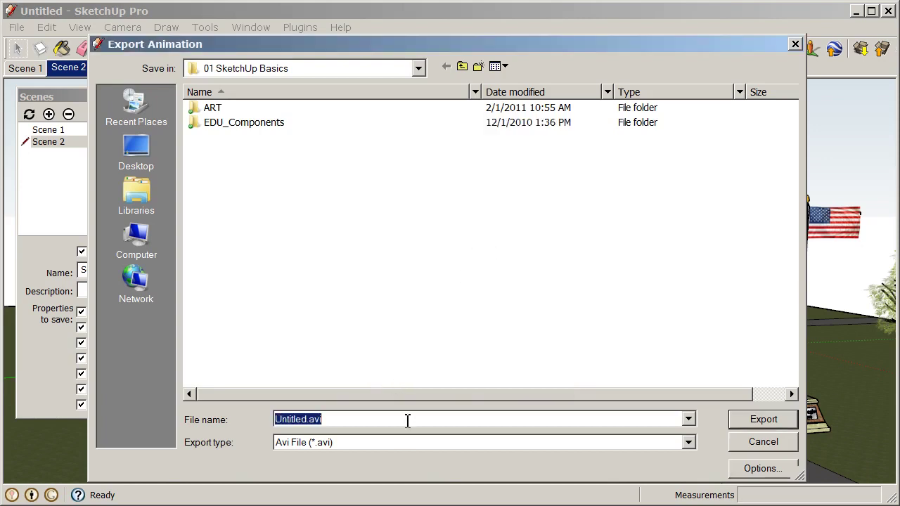
type("Schoolh")
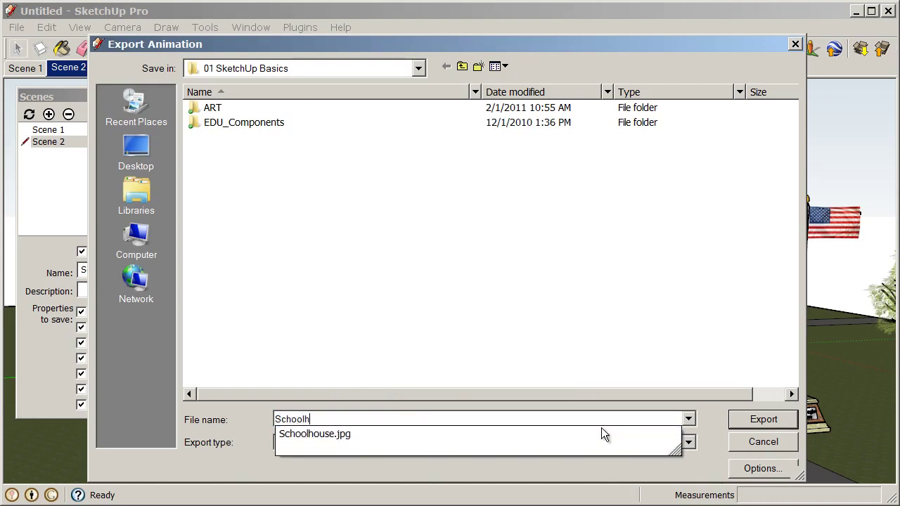
type("ouse")
left_click(585, 329)
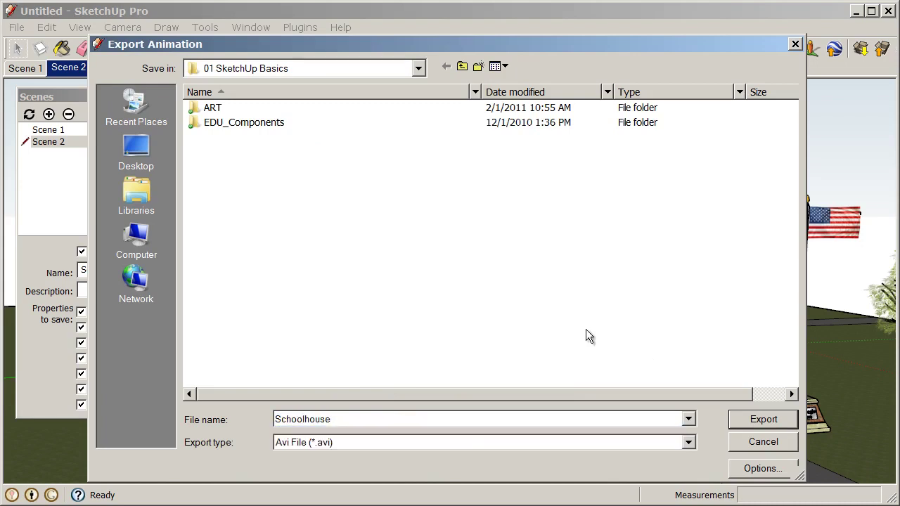
left_click(453, 442)
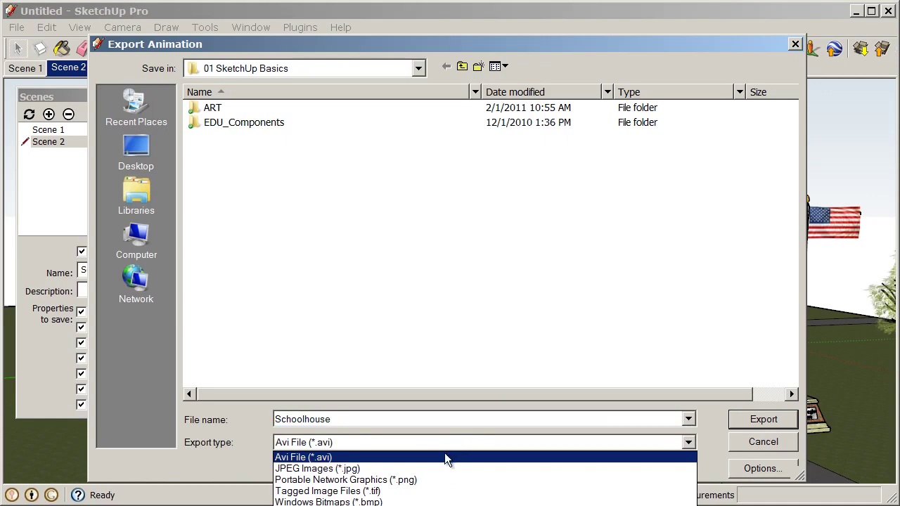
left_click(445, 457)
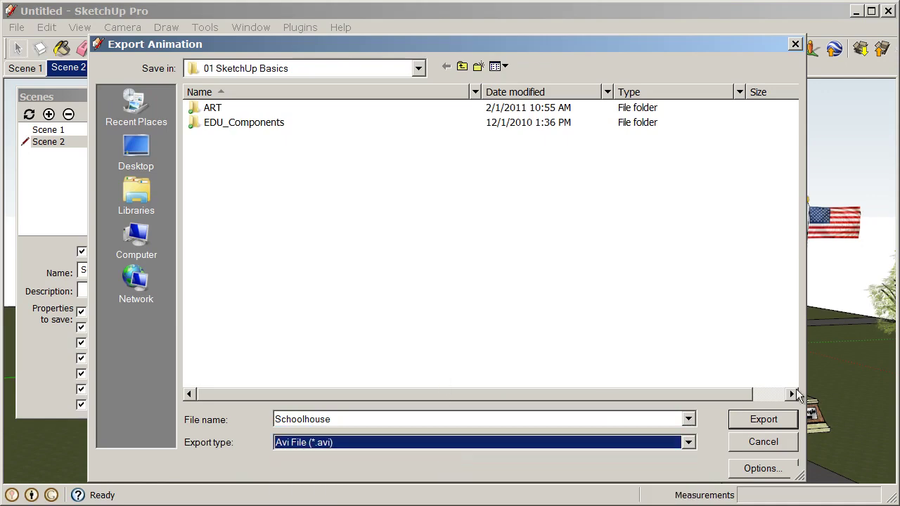
left_click(765, 425)
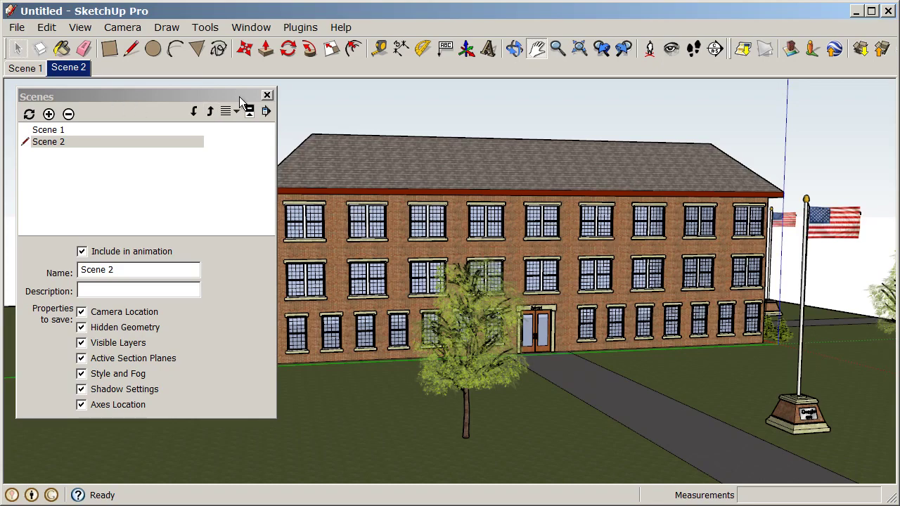
- Close the Scenes panel and reveal the File menu's 3D Warehouse submenu
left_click(267, 96)
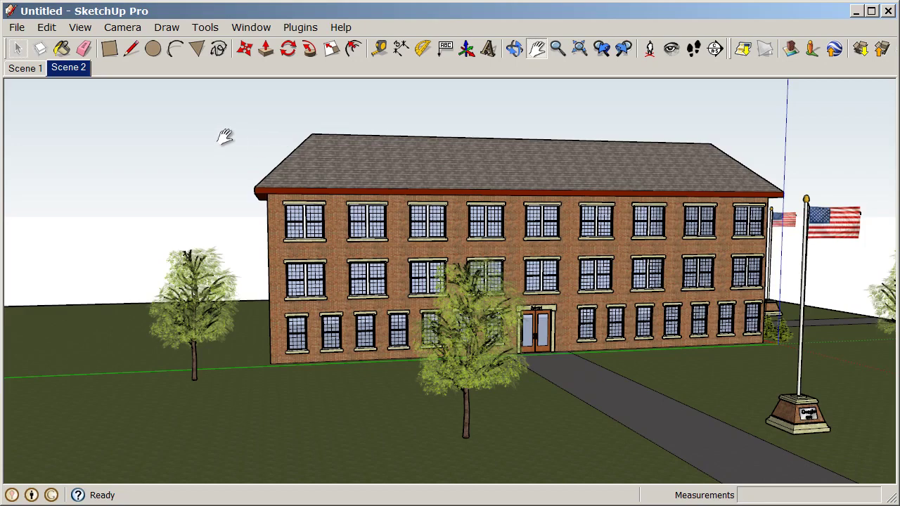
left_click(17, 28)
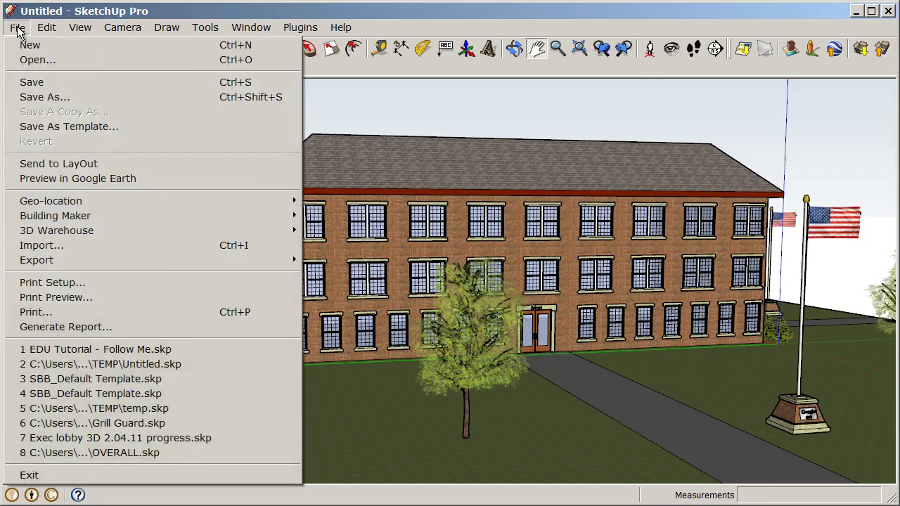
mouse_move(48, 230)
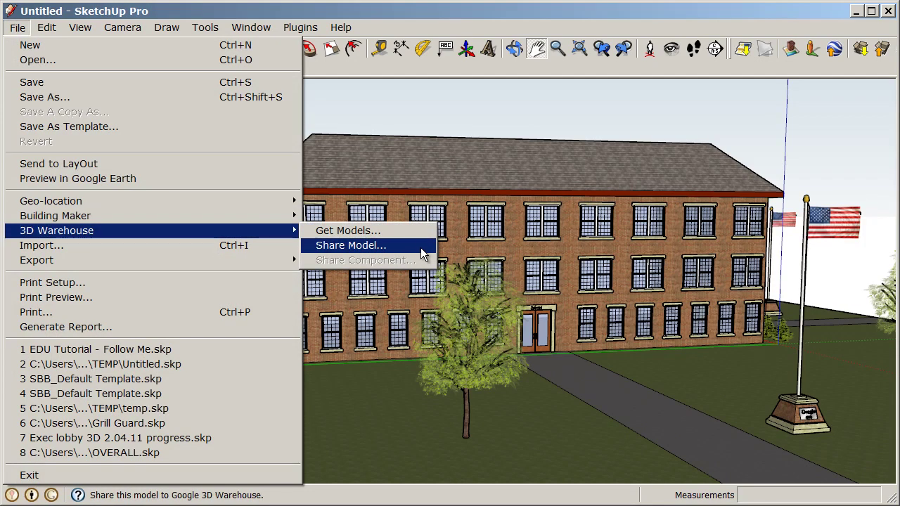
- Choose Share Model and sign in with the Google account e-mail and password, ticking Keep me signed in
left_click(420, 248)
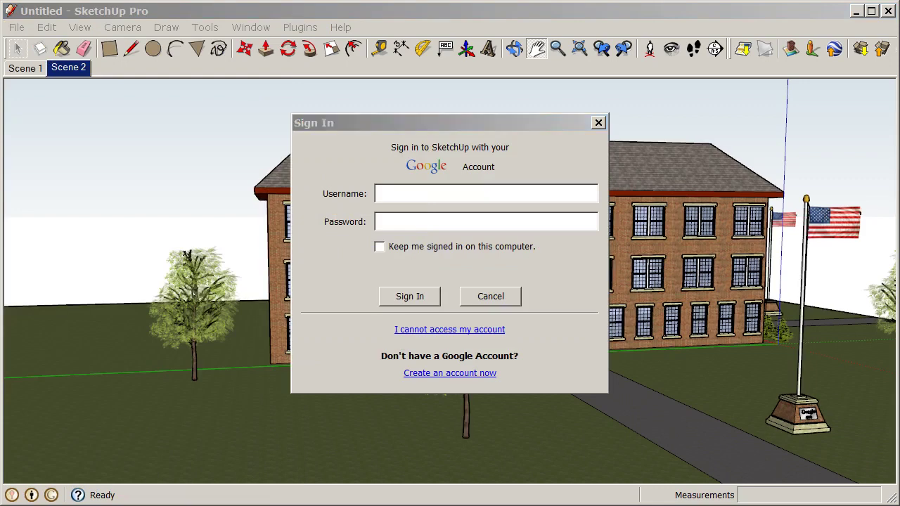
left_click_drag(450, 125, 459, 122)
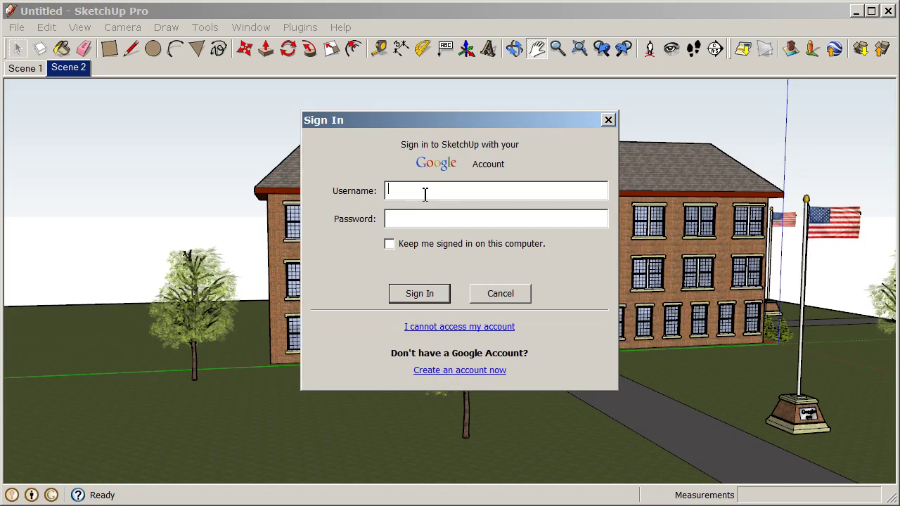
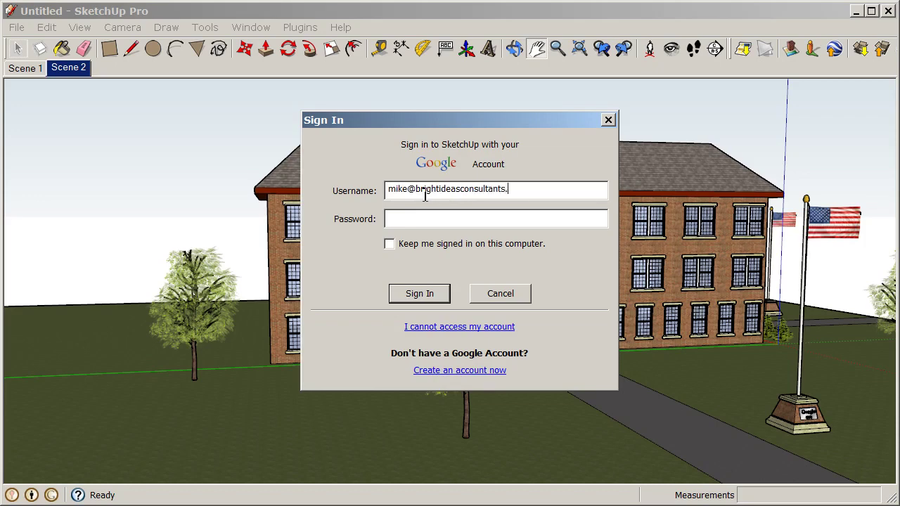
key("Tab")
type("********")
left_click(390, 244)
left_click(420, 295)
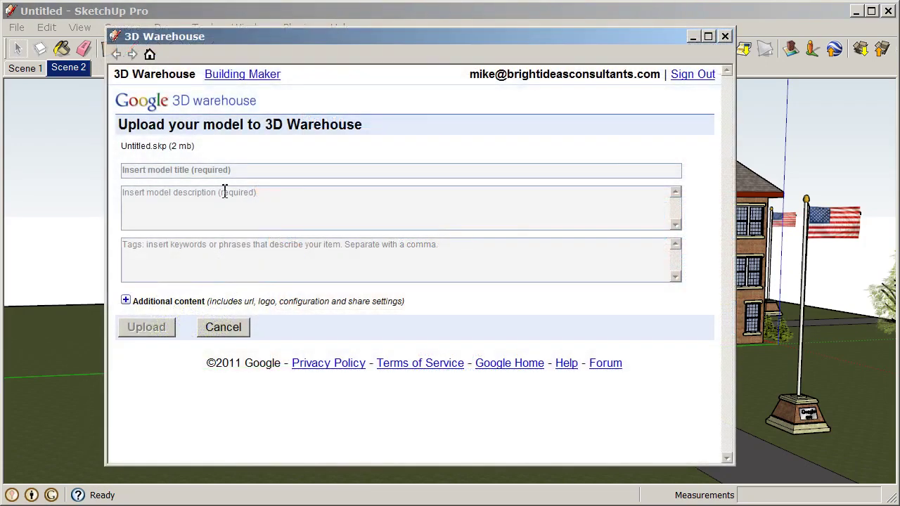
- Enter title Schoolhouse, description 'My model of a schoolhouse for EDU_SketchUp Basics', and tags Schoolhouse, school
left_click(270, 175)
type("Schoolhouse")
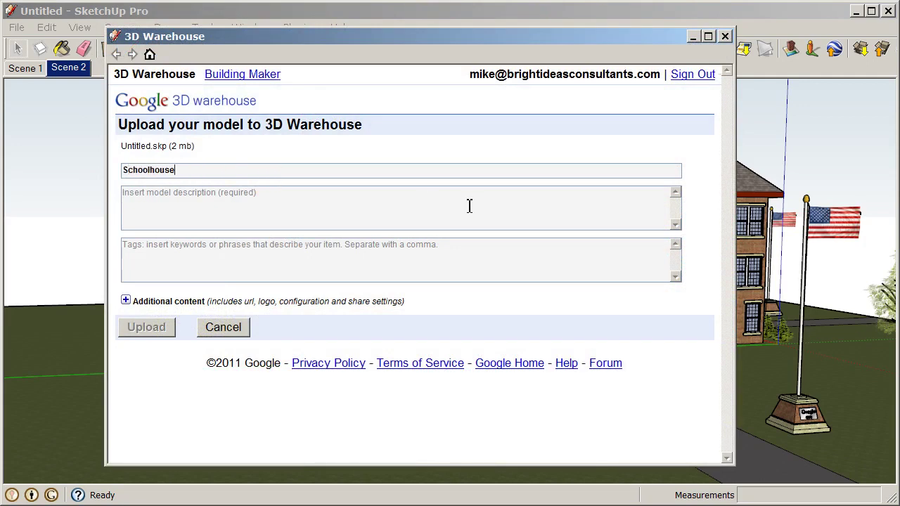
left_click(470, 205)
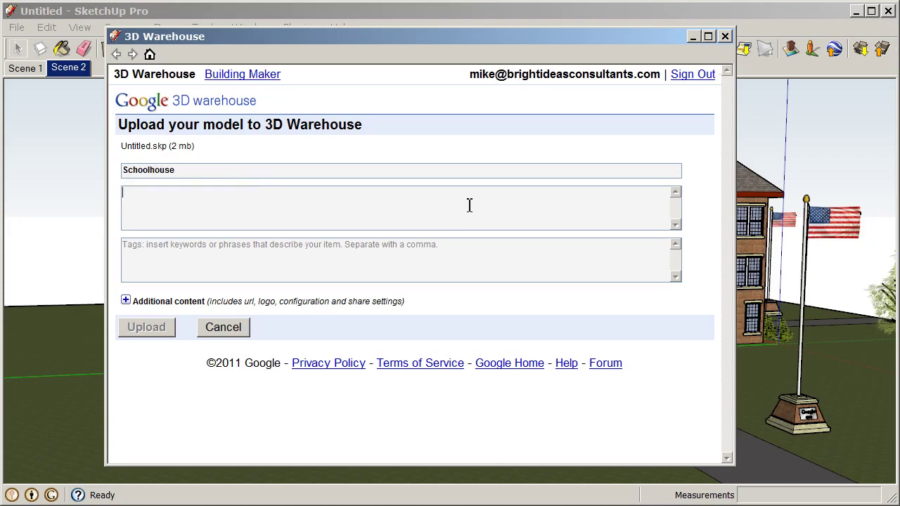
type("My model of")
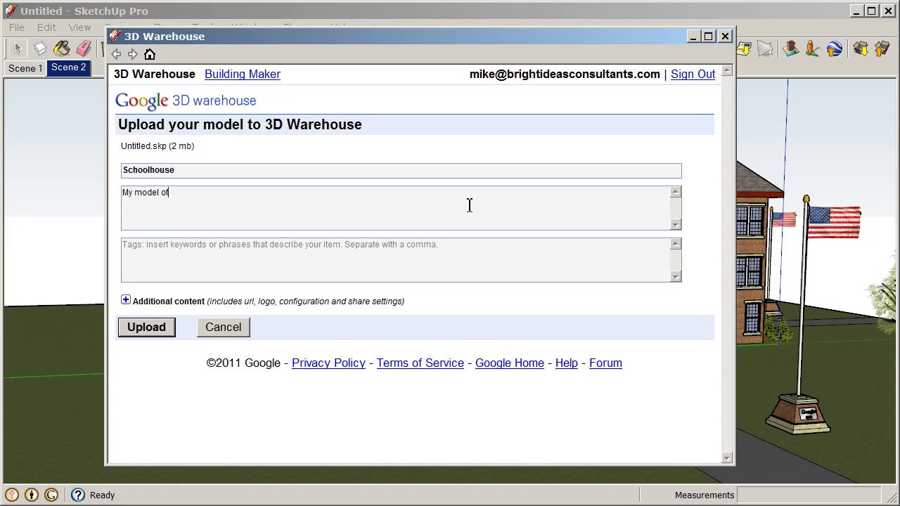
type(" a schoolhouse for EDU_Ske")
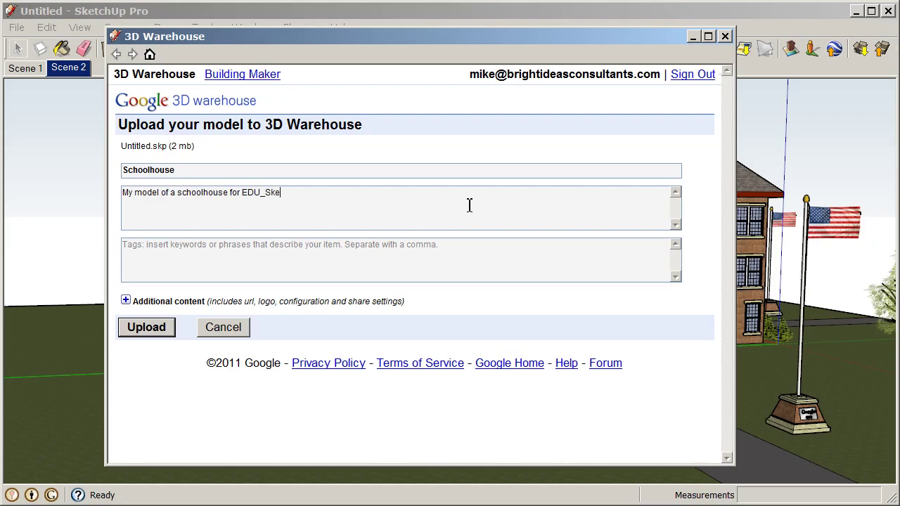
type("tchUp Basics")
left_click(237, 255)
type("Sc")
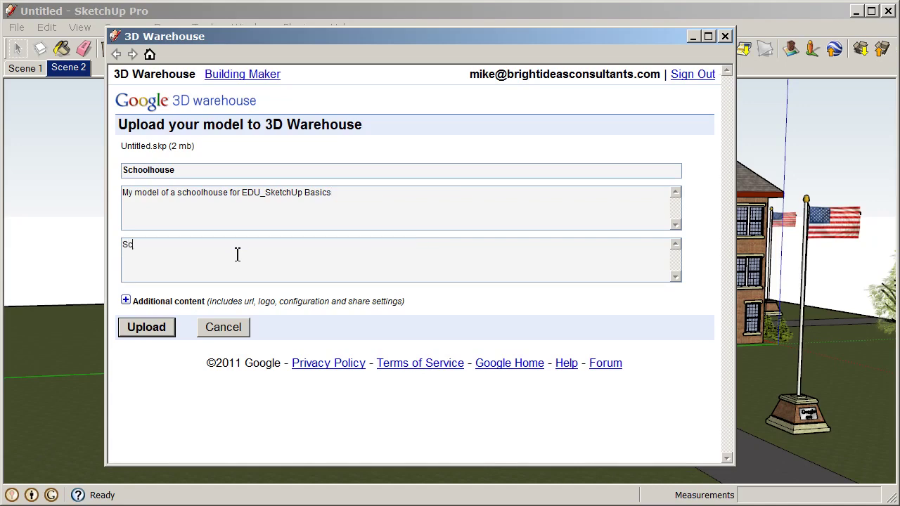
type("hoolhouse, school,")
- Expand Additional content, leave the website address empty, and upload the model
left_click(125, 301)
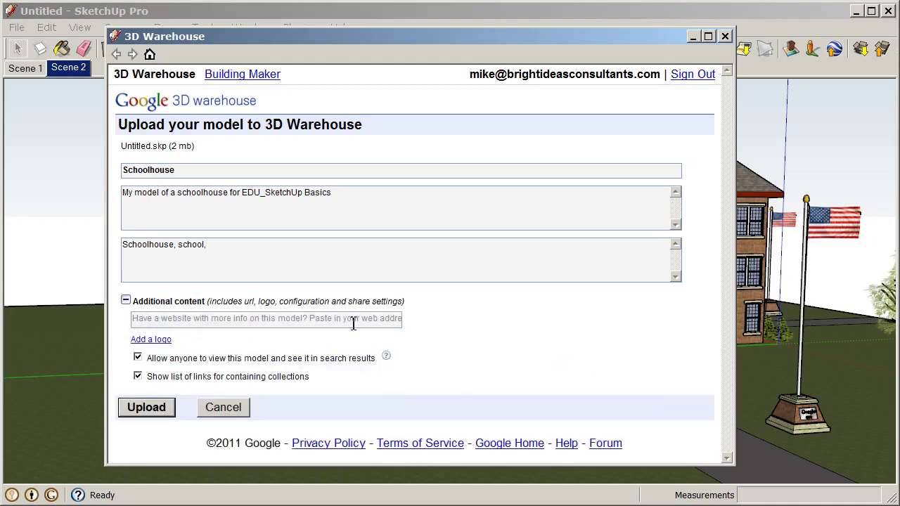
left_click(196, 318)
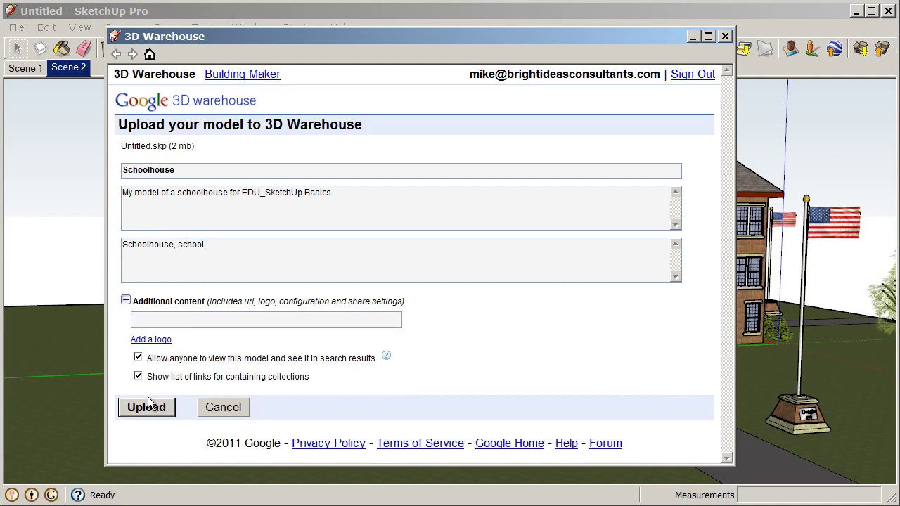
left_click(469, 346)
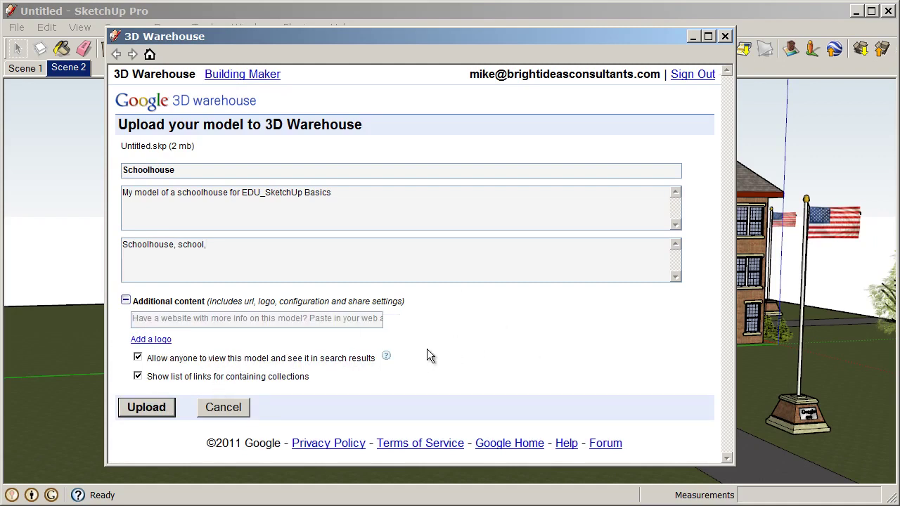
left_click(148, 408)
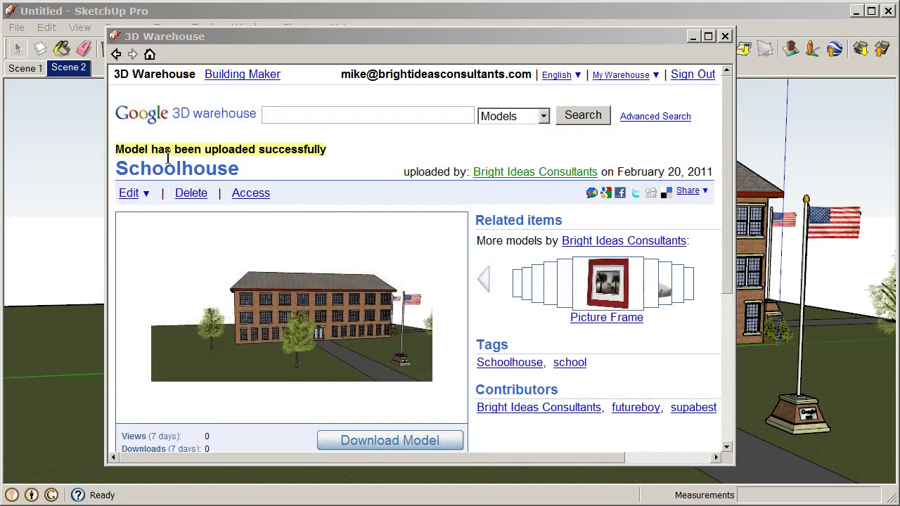
- Scroll through the uploaded Schoolhouse page, checking its tags and description and opening the Edit dropdown
left_click_drag(152, 150, 295, 165)
left_click(316, 170)
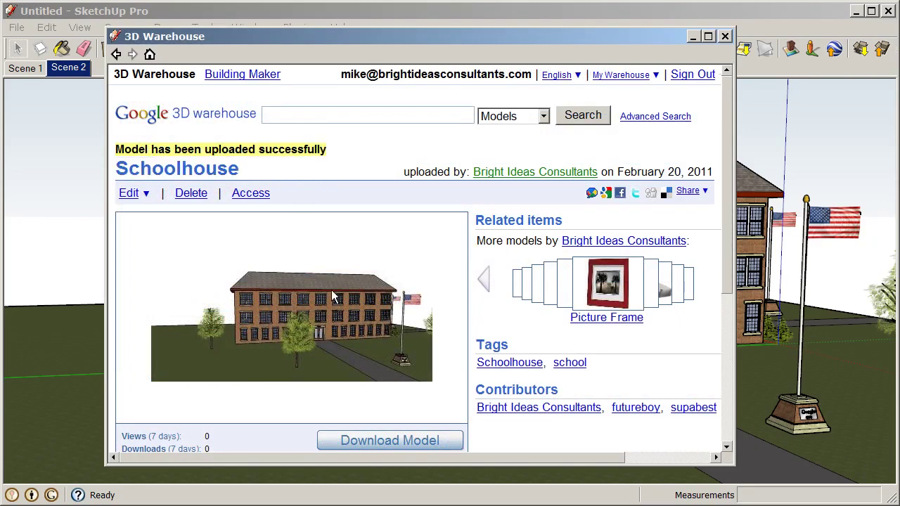
scroll(728, 165, "down", 1)
left_click_drag(728, 163, 725, 181)
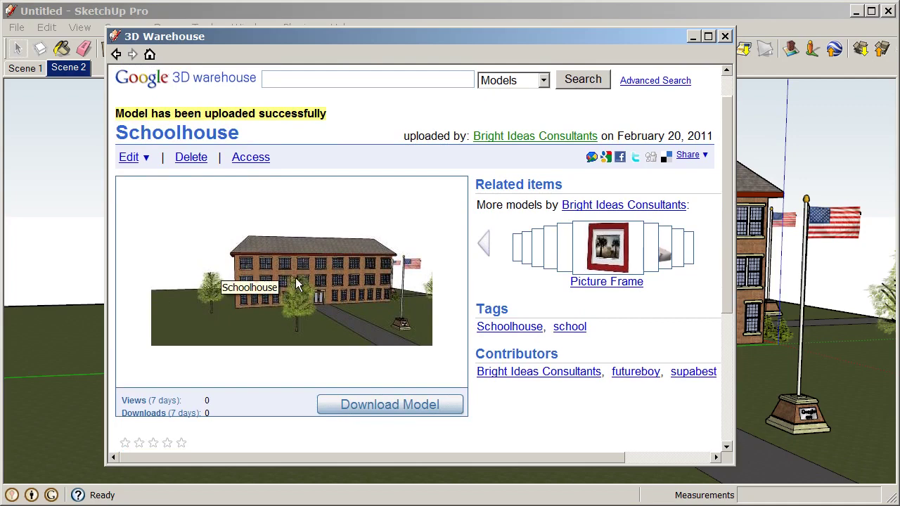
scroll(297, 283, "down", 2)
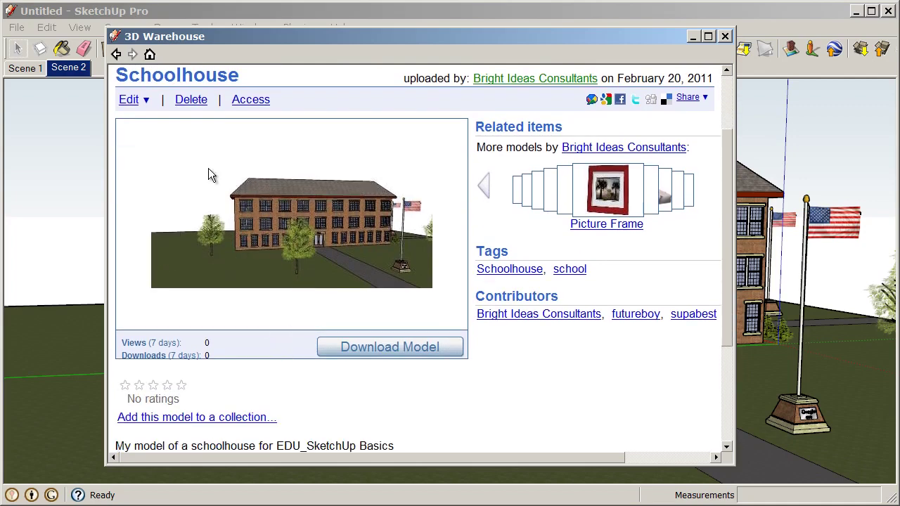
left_click(144, 100)
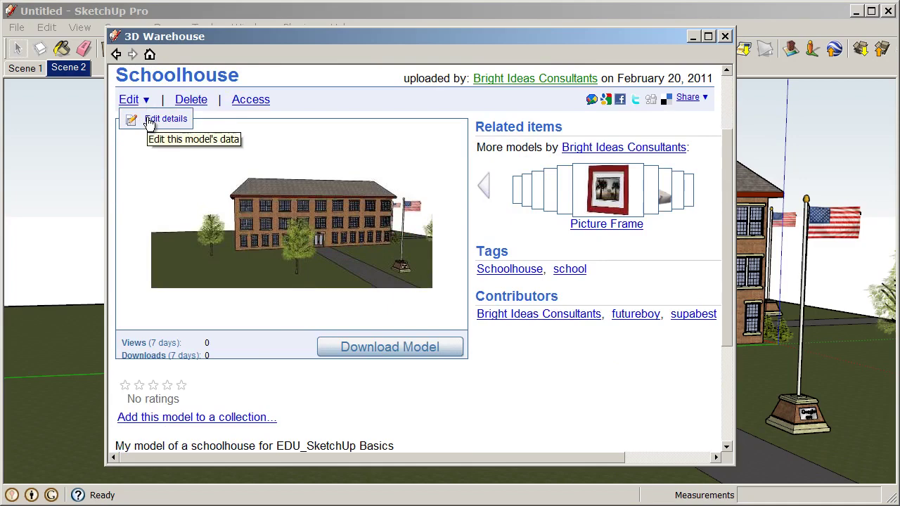
scroll(149, 123, "up", 2)
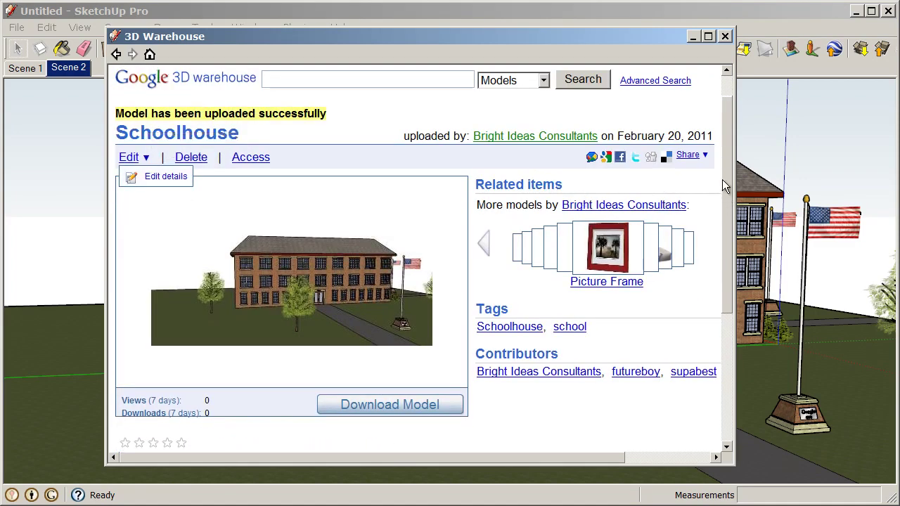
left_click_drag(722, 179, 724, 174)
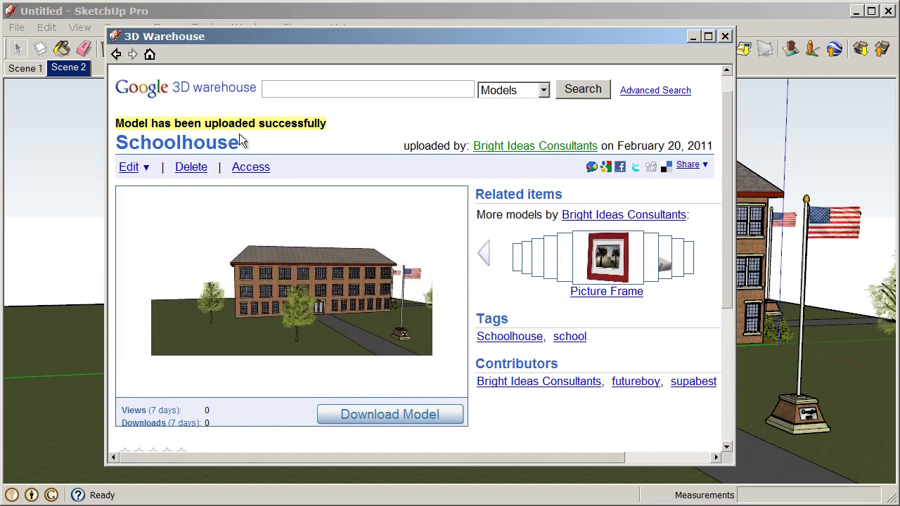
scroll(333, 155, "down", 3)
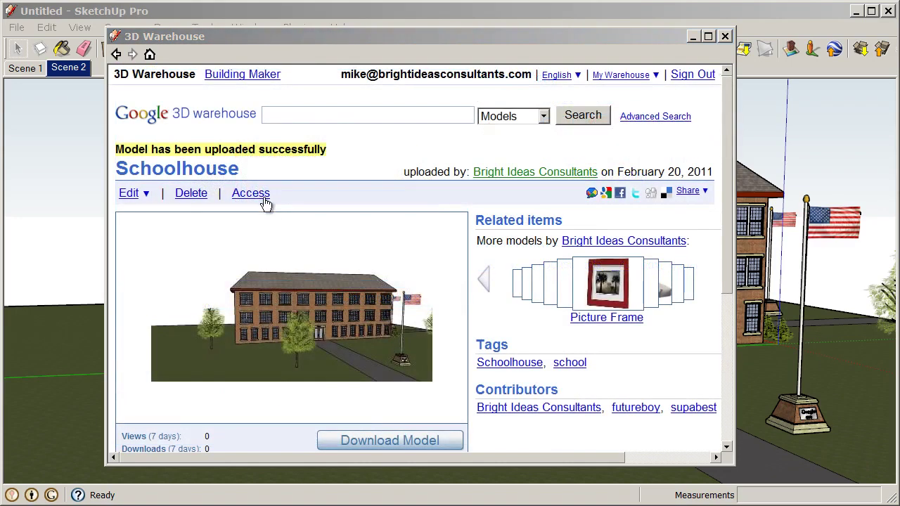
- Check the Access settings keep the model publicly viewable but not editable, then return to its page
left_click(254, 194)
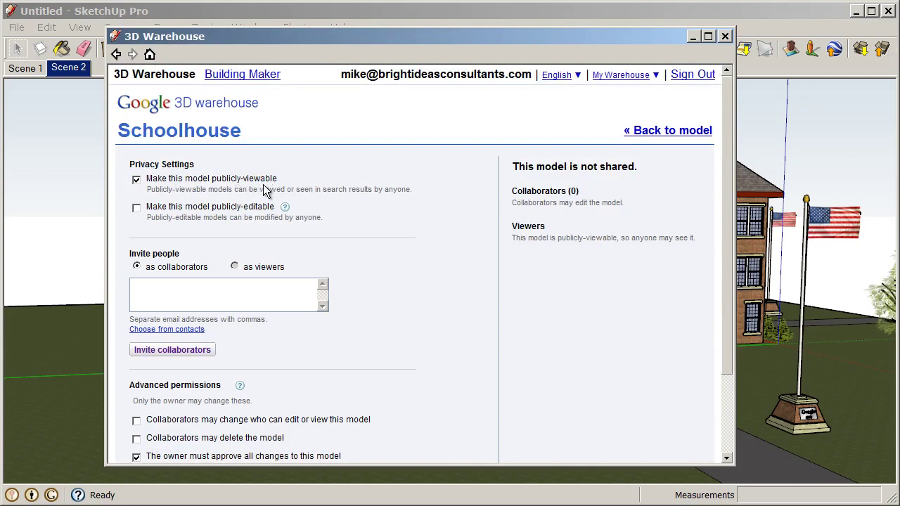
left_click(136, 208)
scroll(494, 265, "down", 2)
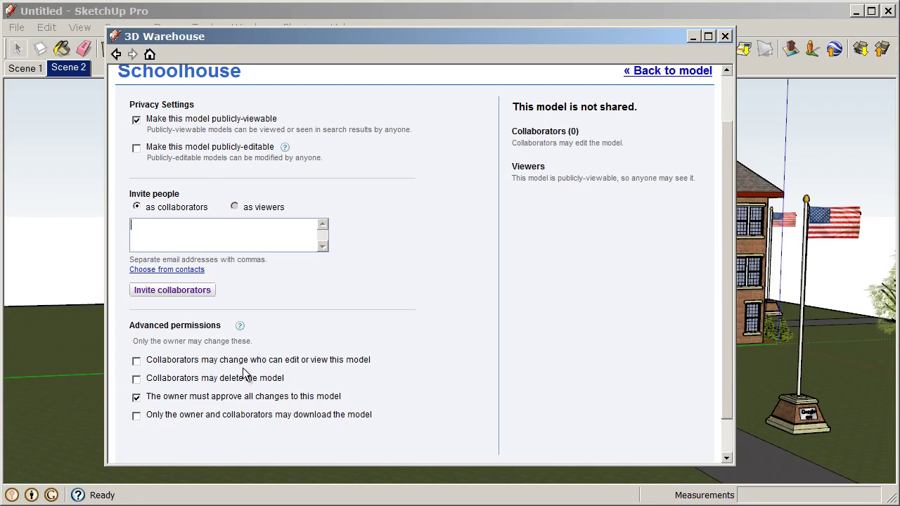
scroll(267, 379, "down", 1)
scroll(309, 384, "up", 3)
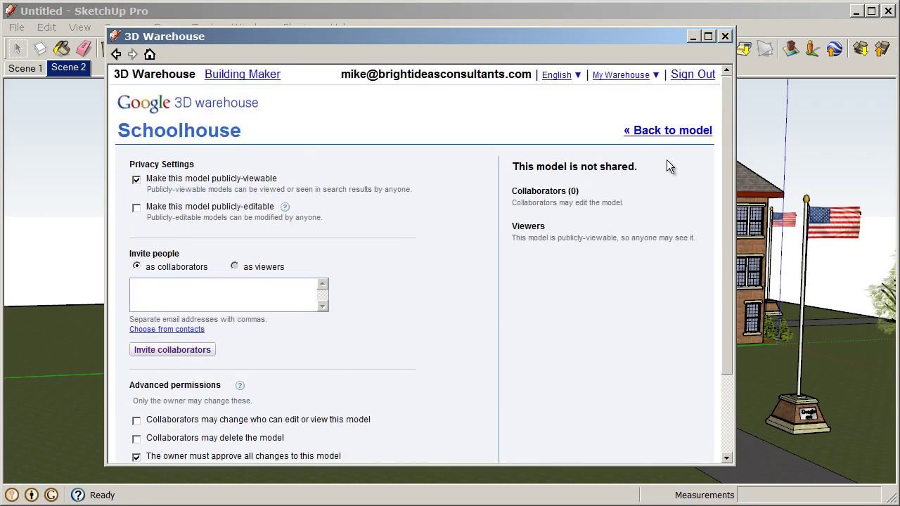
left_click(668, 132)
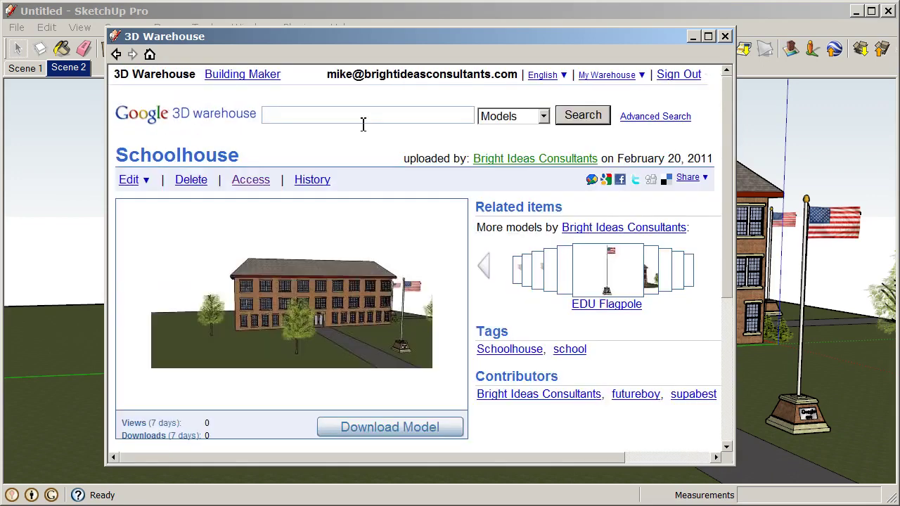